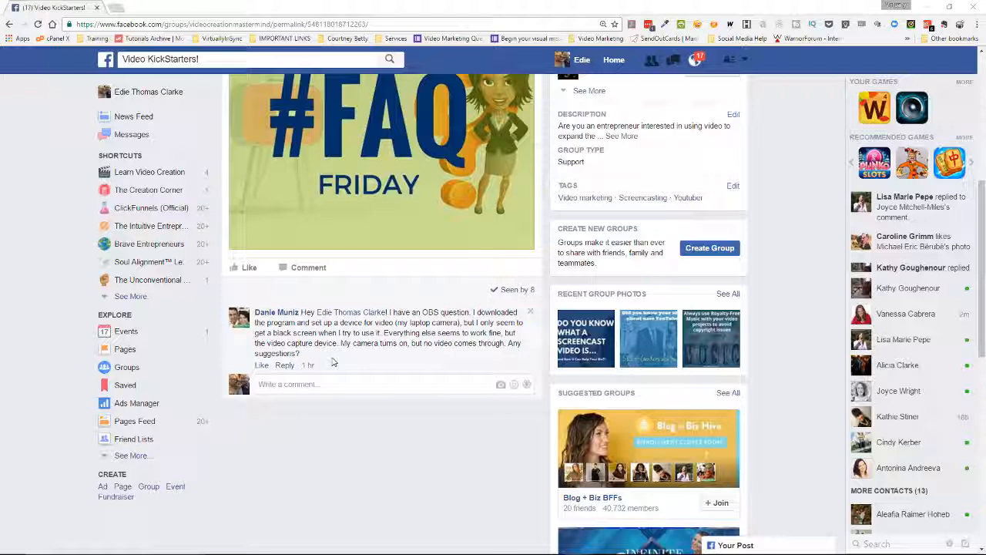
# Step: Switch to OBS and add a new scene named Scene 1
pyautogui.moveTo(691, 544)
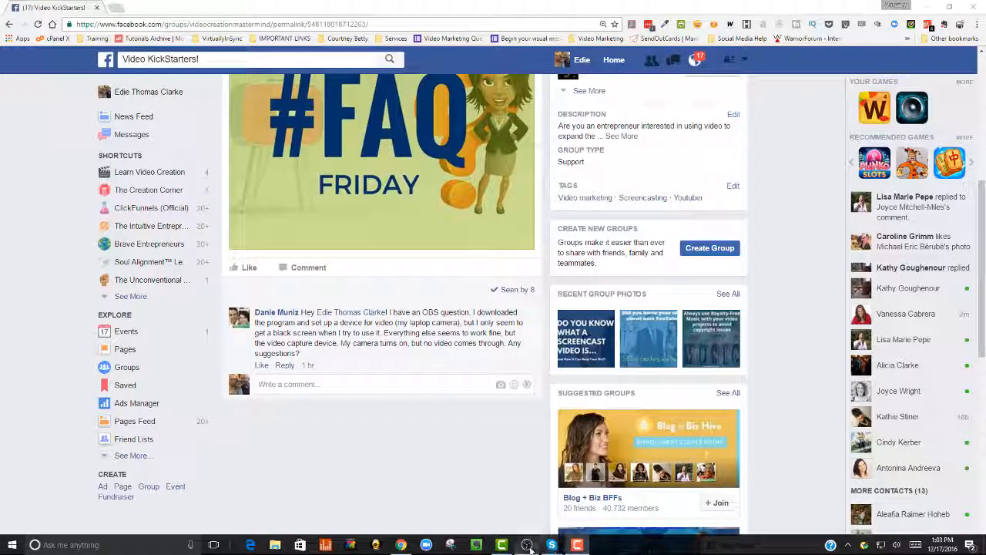
pyautogui.click(527, 545)
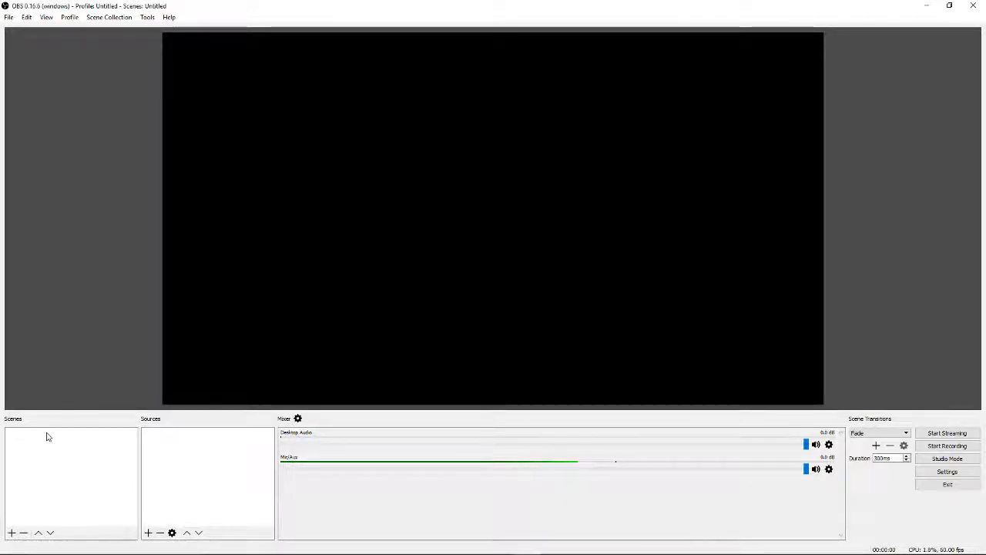
pyautogui.click(12, 533)
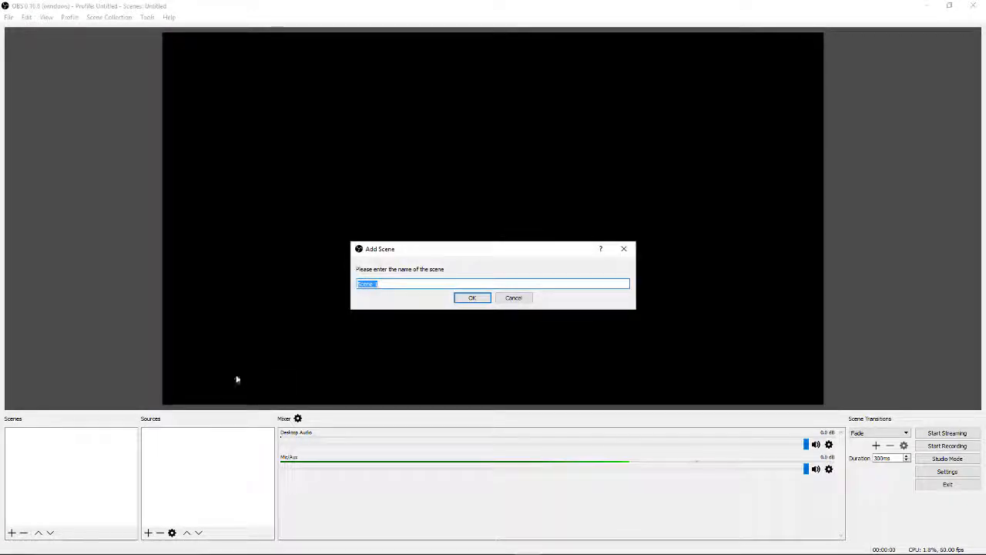
pyautogui.click(472, 299)
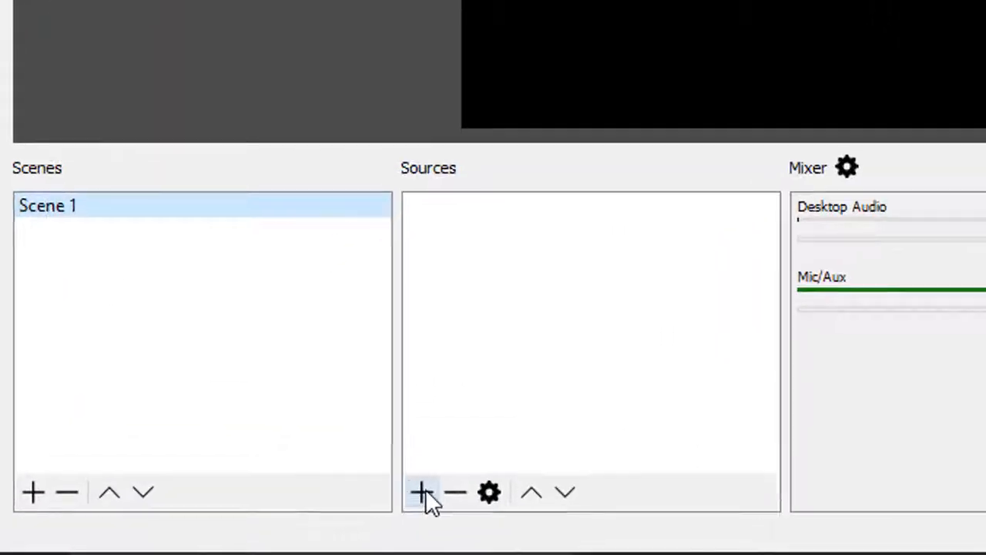
# Step: Add a new Video Capture Device source to Scene 1 under its default name, with the source made visible
pyautogui.click(422, 493)
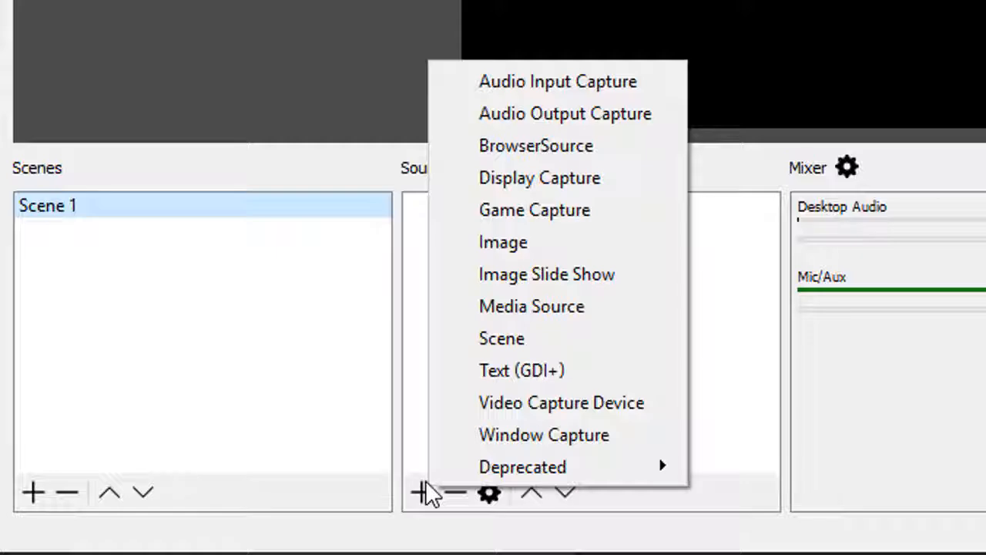
pyautogui.click(466, 424)
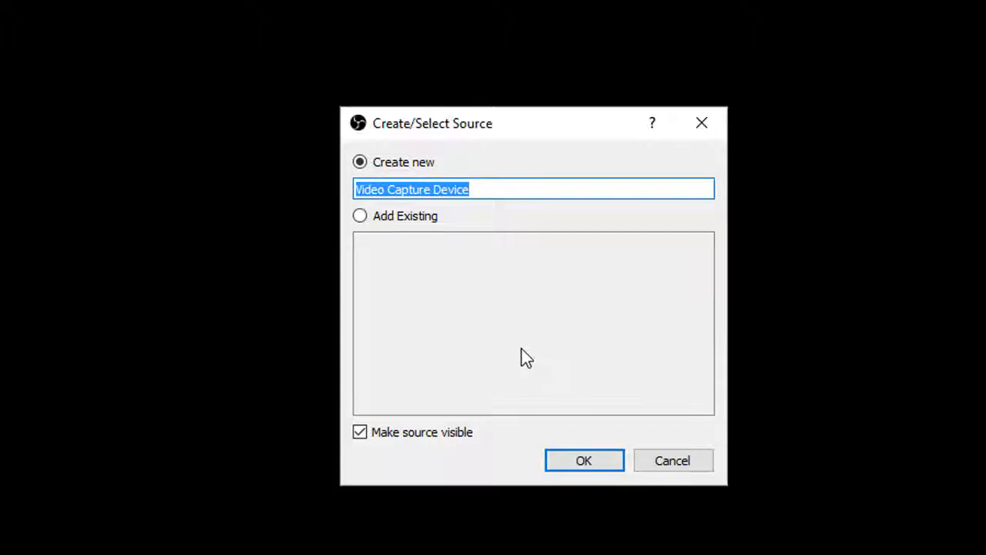
pyautogui.click(581, 466)
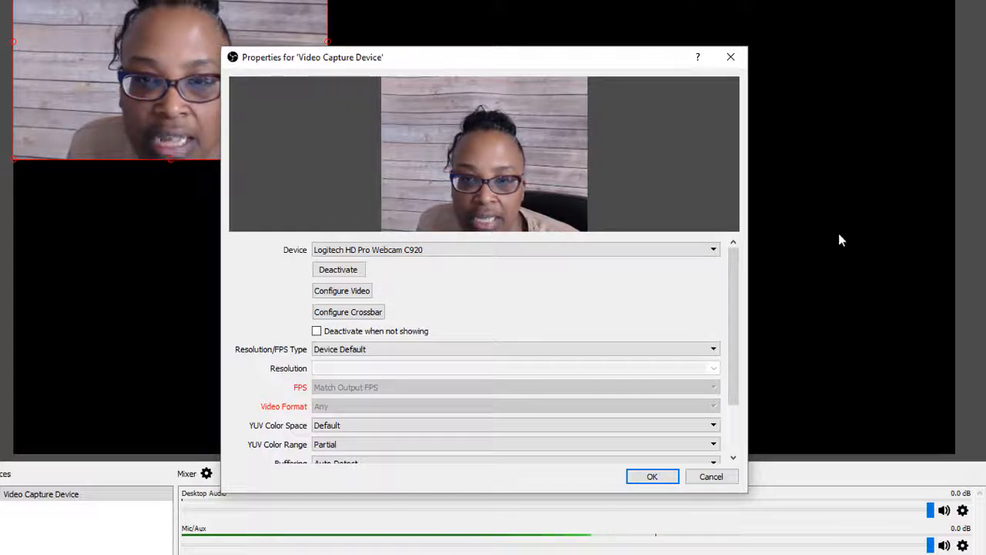
# Step: Set the capture device's Resolution/FPS Type to Custom with a 1920x1080 resolution, keep Video Format at Any, and accept the properties
pyautogui.click(527, 347)
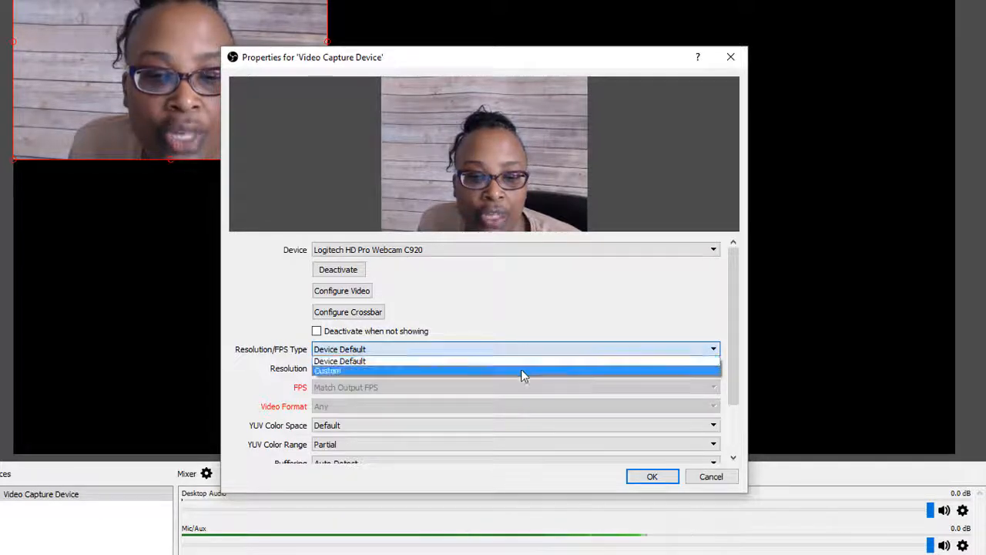
pyautogui.click(522, 371)
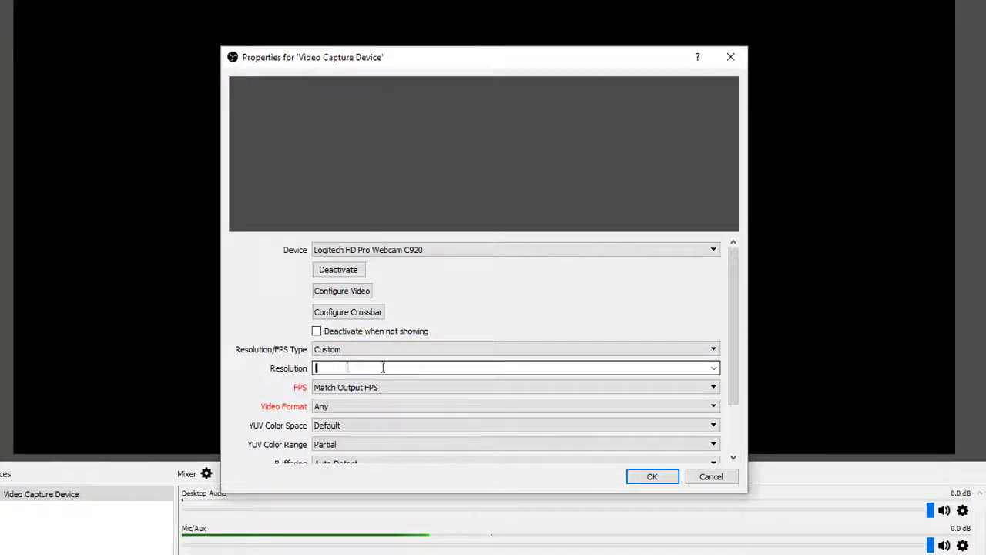
pyautogui.write('1920x1080')
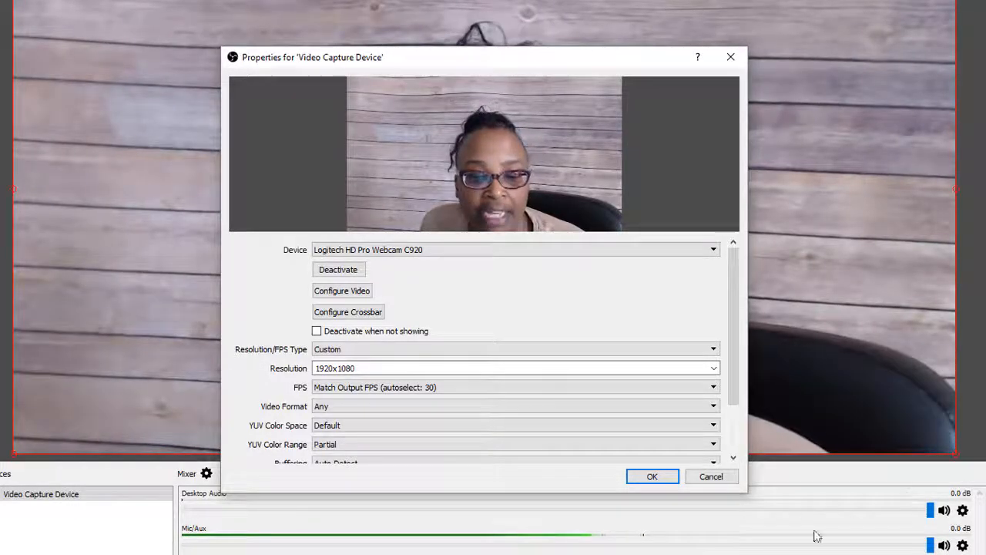
pyautogui.scroll(-2, 513, 375)
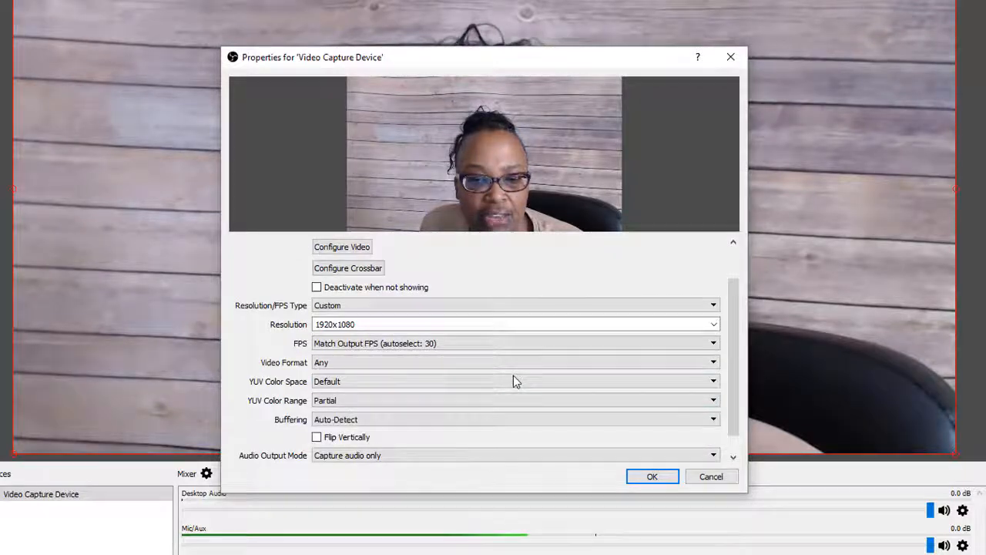
pyautogui.click(503, 362)
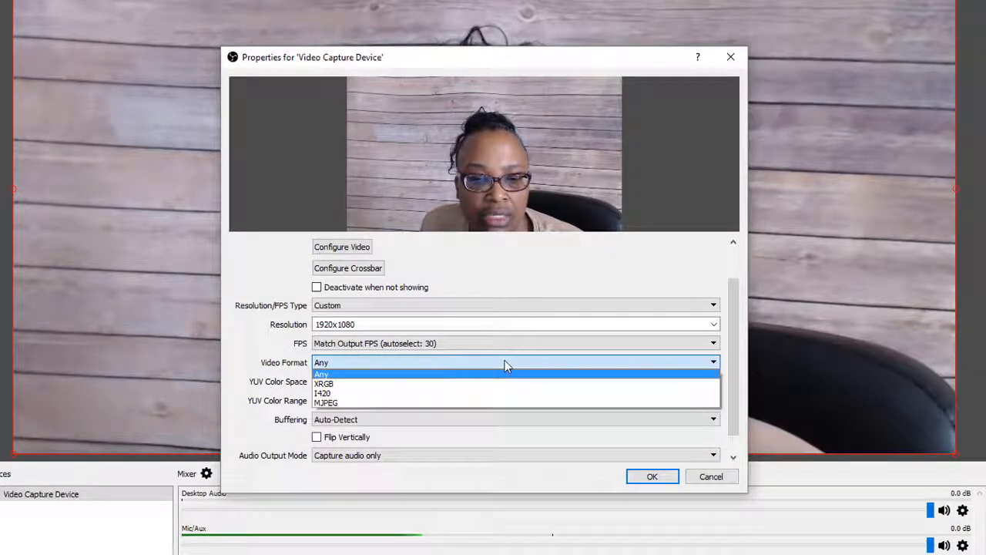
pyautogui.click(506, 362)
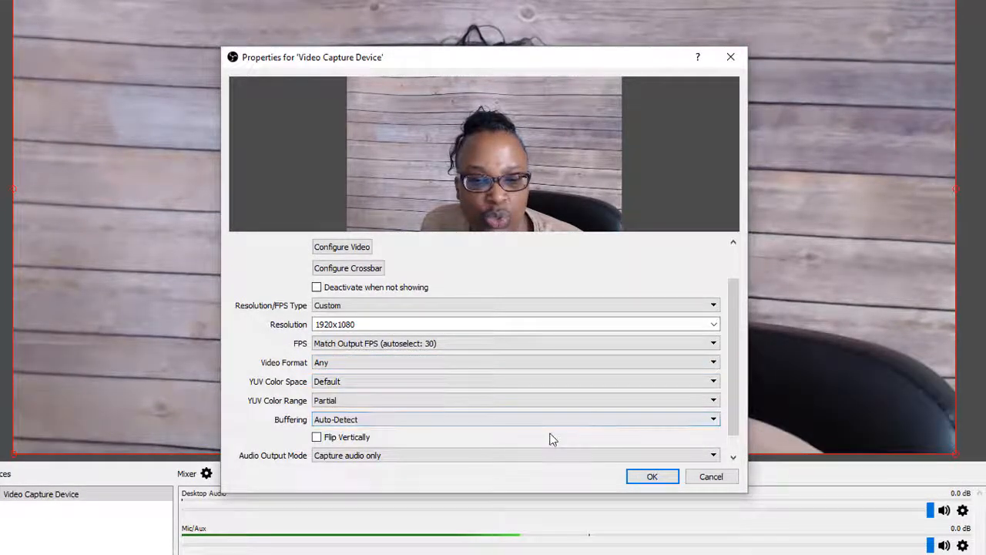
pyautogui.scroll(-1, 550, 439)
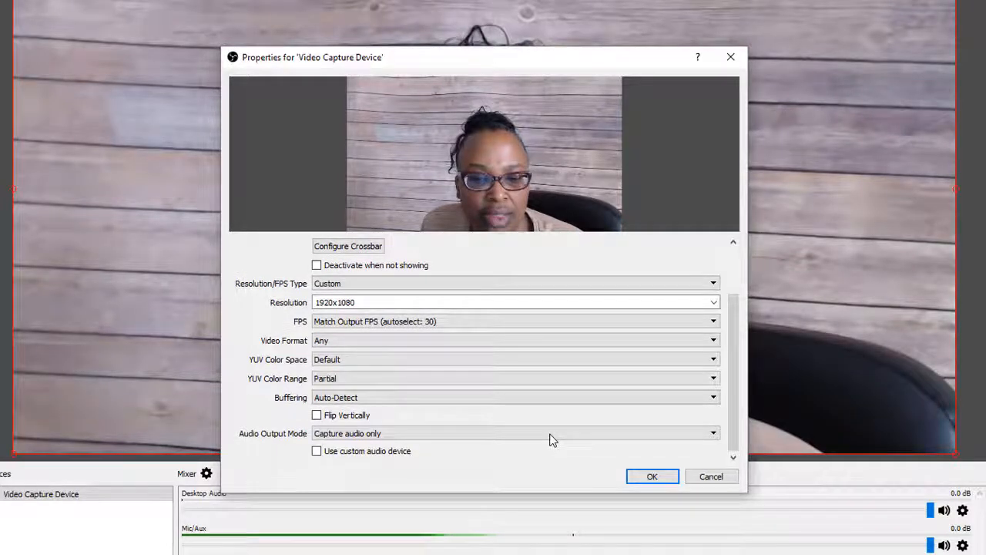
pyautogui.click(647, 477)
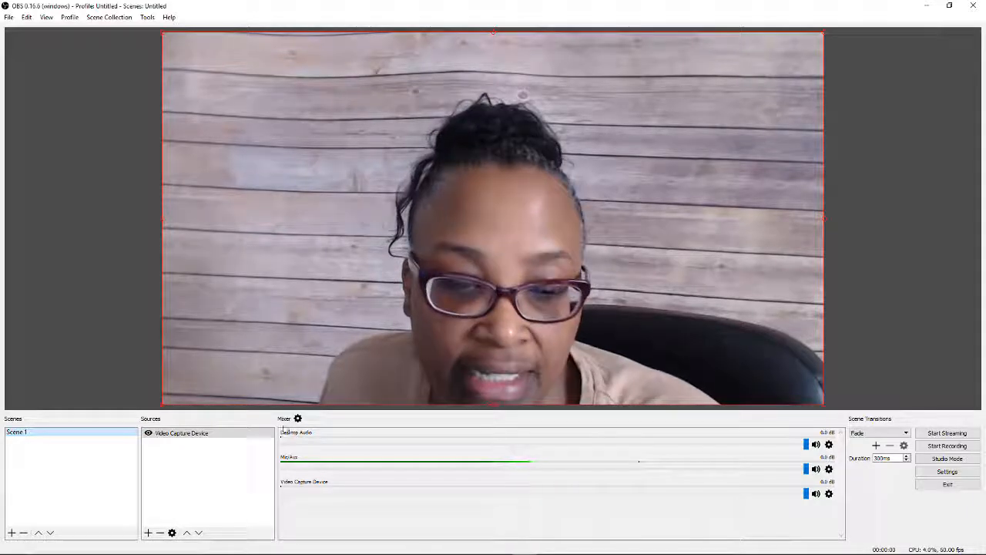
# Step: Reopen the Video Capture Device properties and switch the device to HP 1.0MP High Definition Webcam
pyautogui.doubleClick(179, 436)
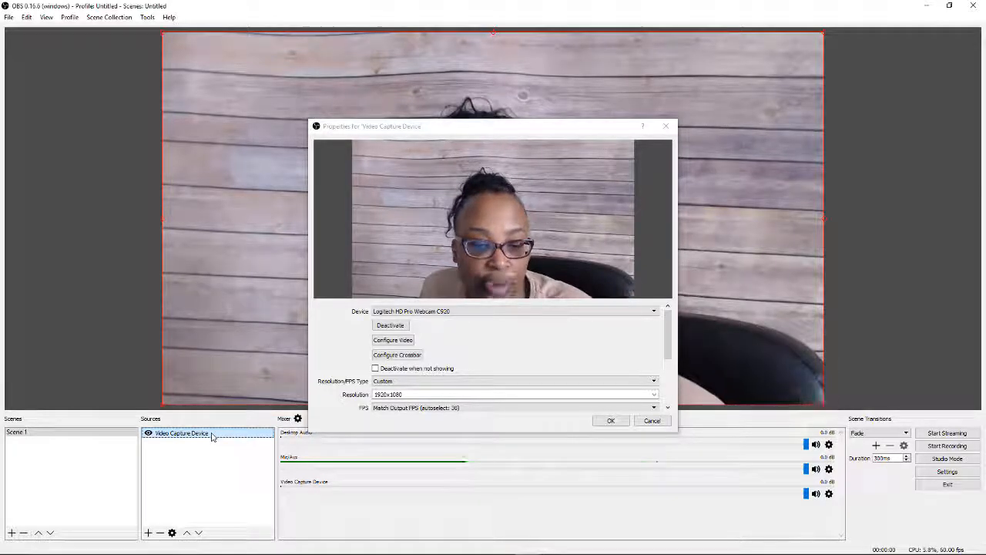
pyautogui.moveTo(128, 539)
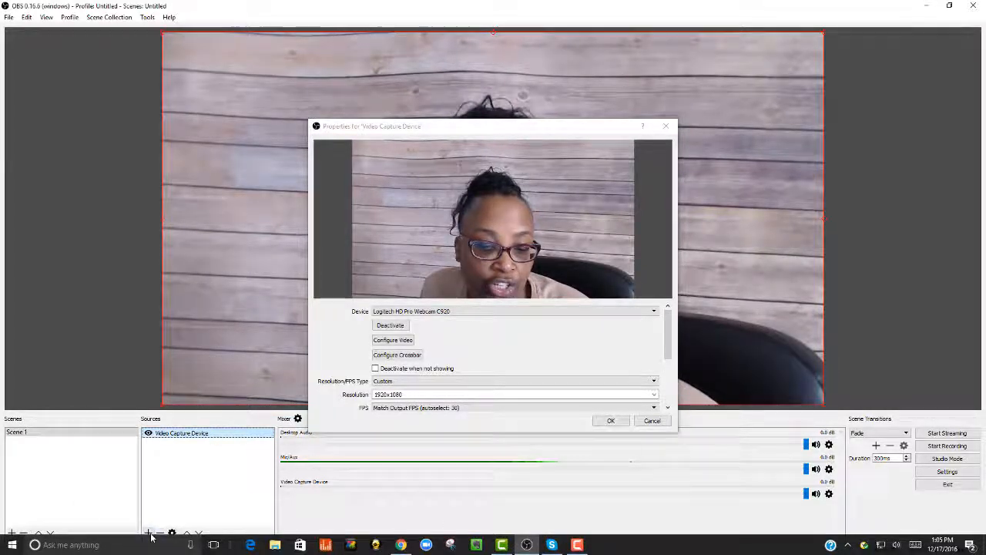
pyautogui.click(418, 312)
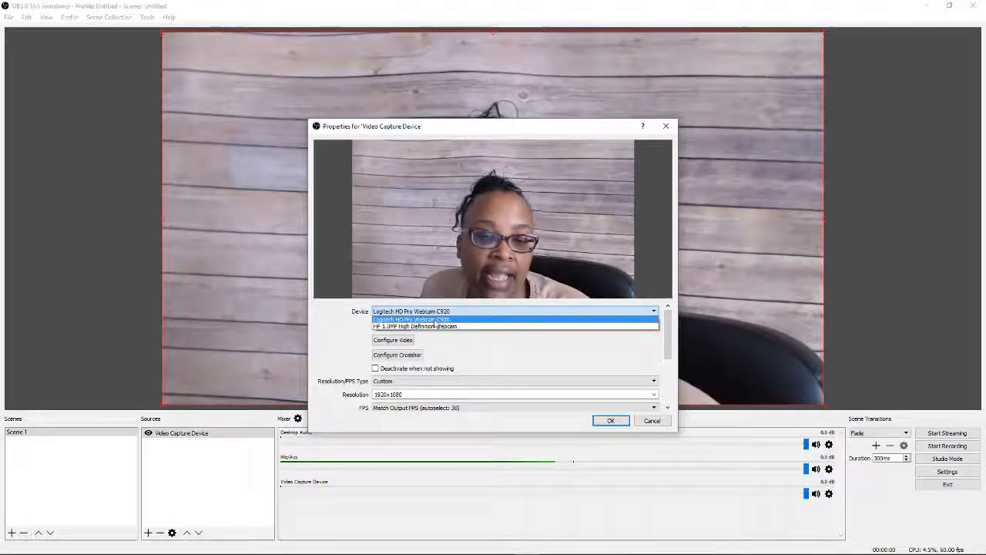
pyautogui.click(436, 319)
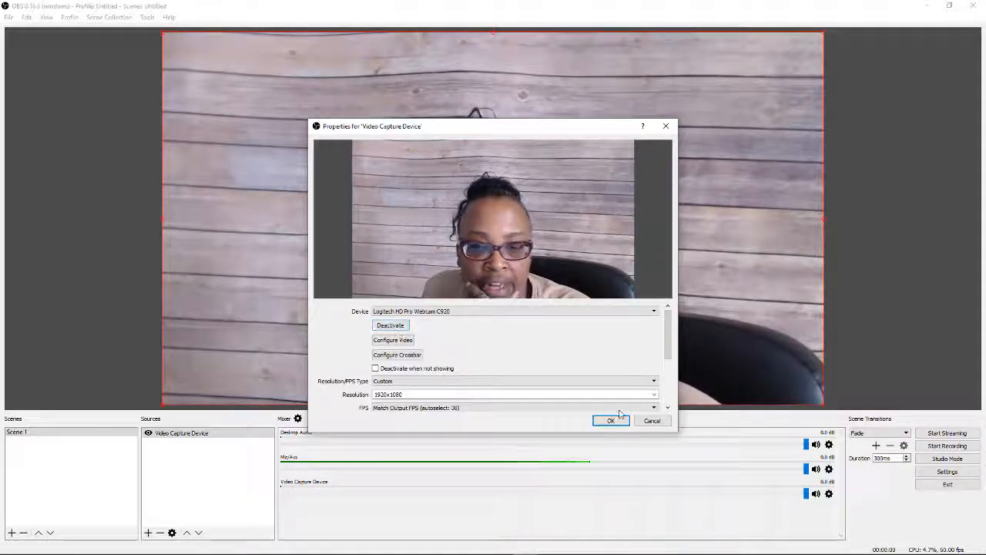
pyautogui.click(655, 312)
pyautogui.click(615, 324)
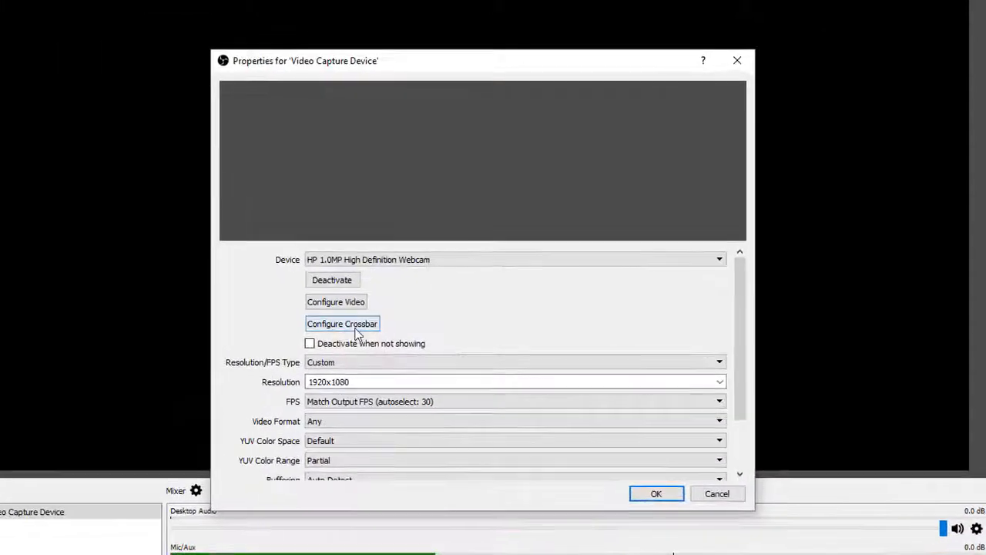
# Step: Try toggling the HP webcam's activation and opening its video configuration
pyautogui.click(353, 282)
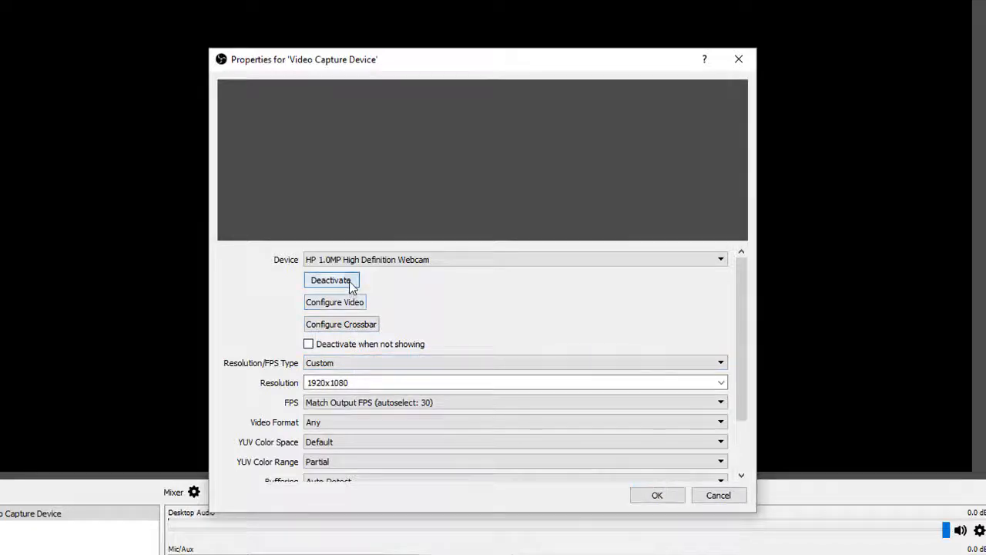
pyautogui.click(352, 284)
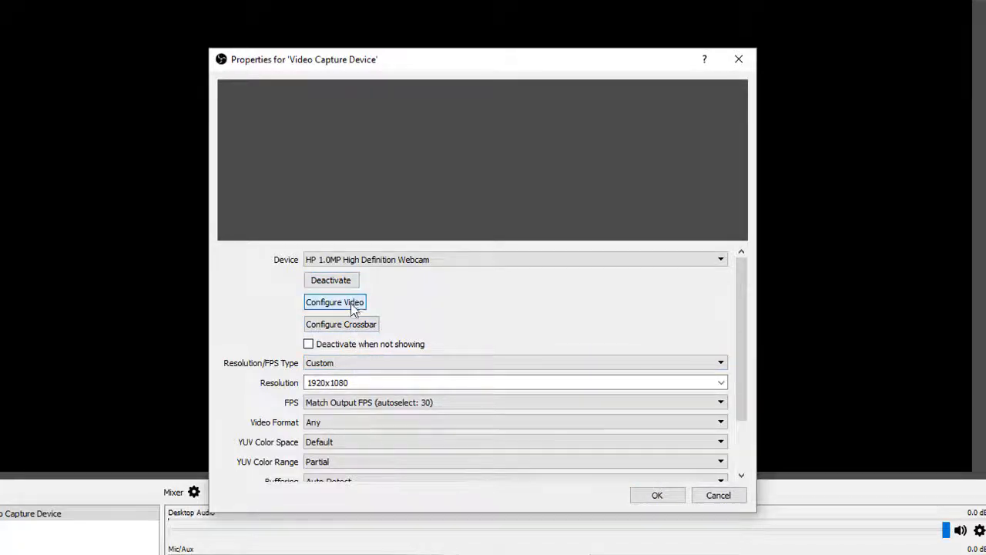
pyautogui.click(354, 306)
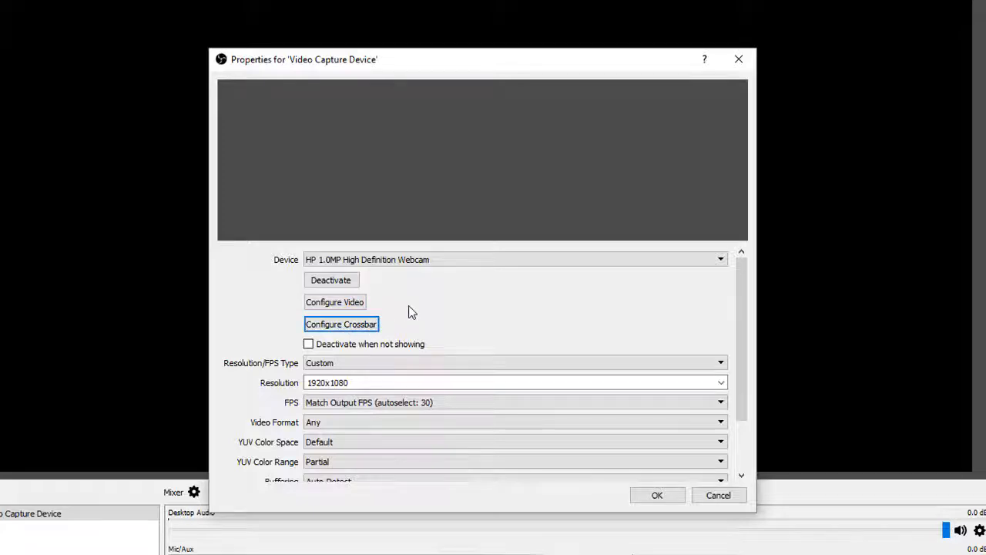
# Step: Set the HP webcam's Resolution/FPS Type to Device Default, try Custom again, and return it to Device Default
pyautogui.click(418, 363)
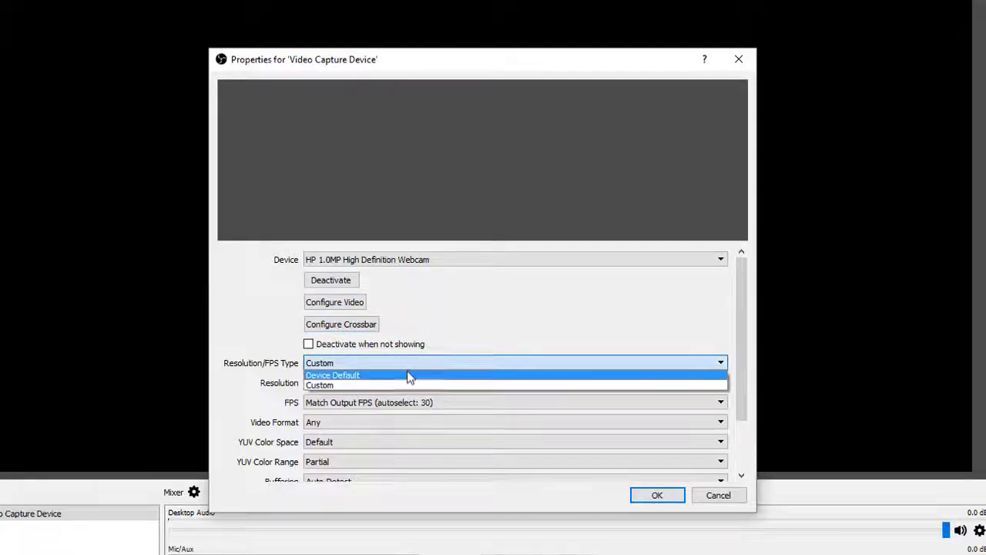
pyautogui.click(407, 375)
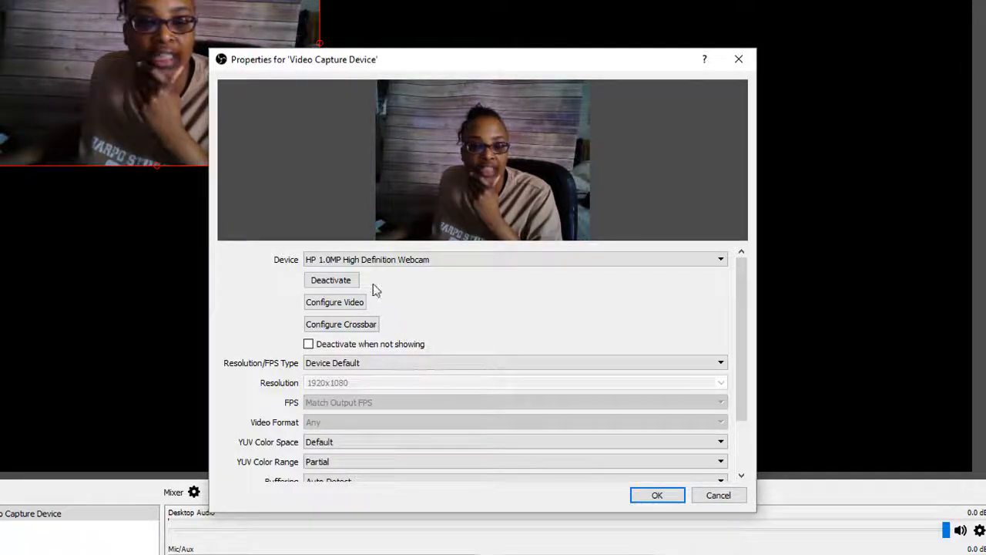
pyautogui.click(375, 363)
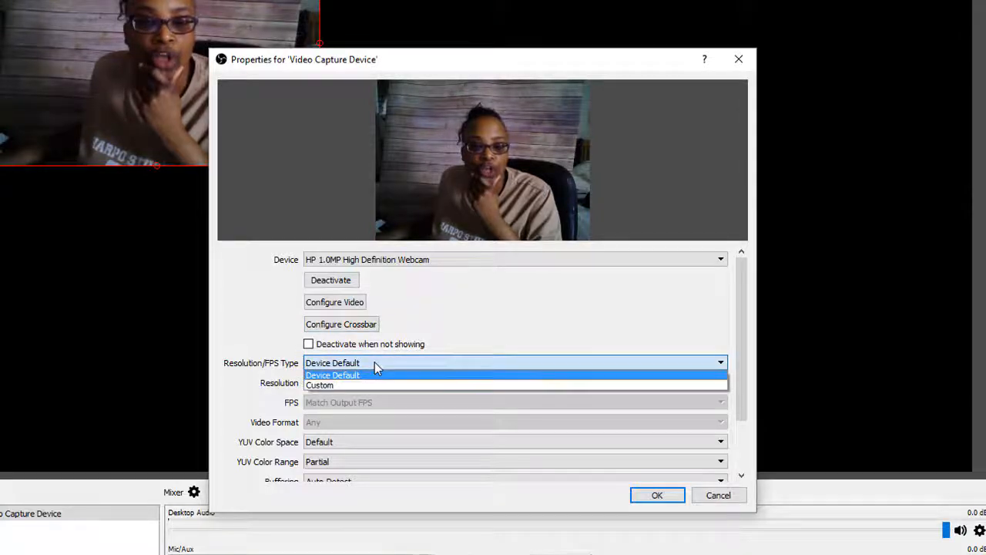
pyautogui.click(380, 385)
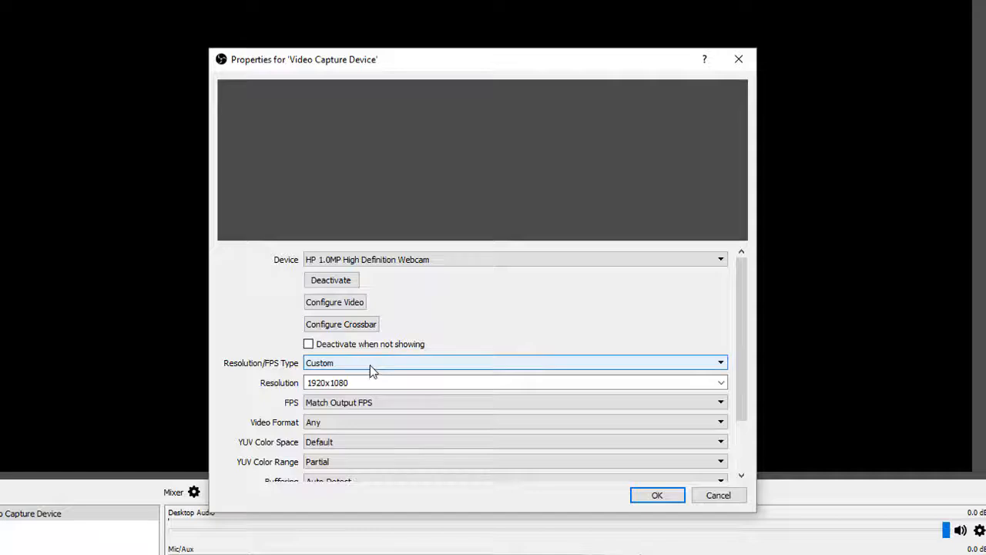
pyautogui.click(371, 369)
pyautogui.click(378, 376)
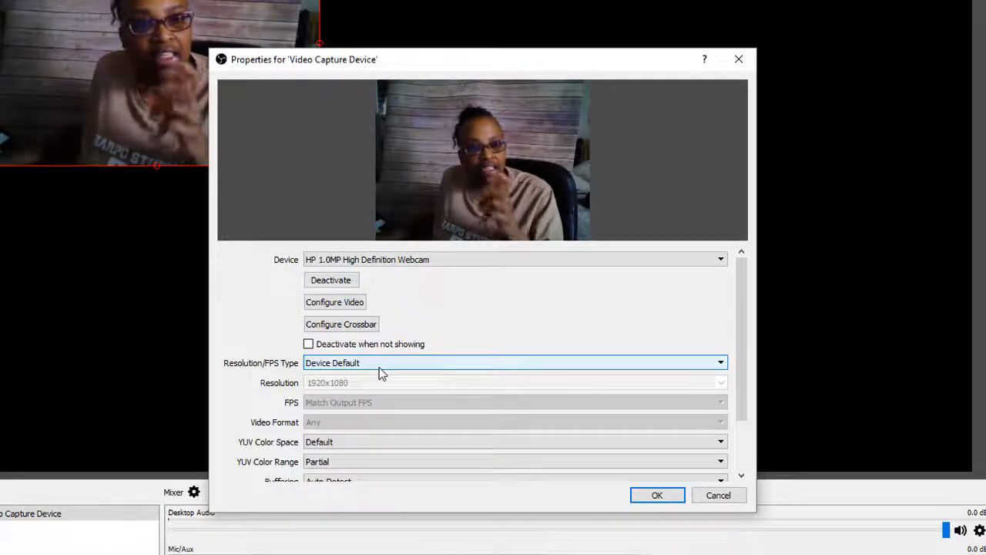
# Step: Set Resolution/FPS Type back to Custom and switch the device to Logitech HD Pro Webcam C920
pyautogui.click(365, 368)
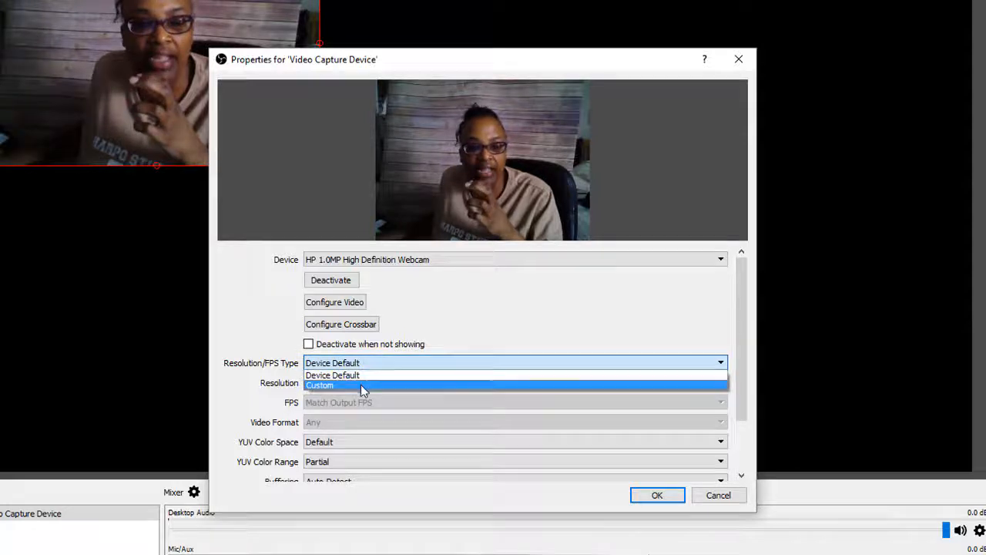
pyautogui.click(362, 385)
pyautogui.click(400, 267)
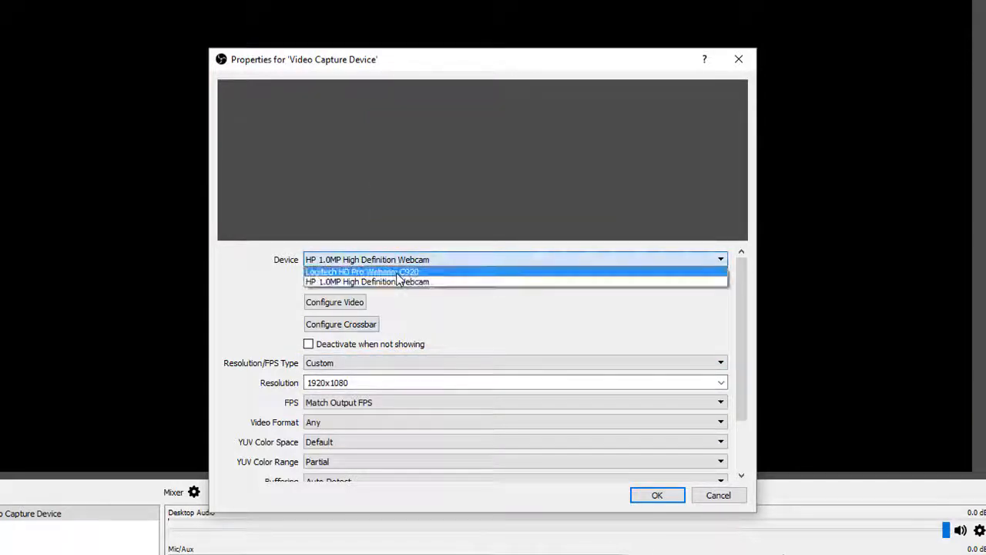
pyautogui.click(401, 270)
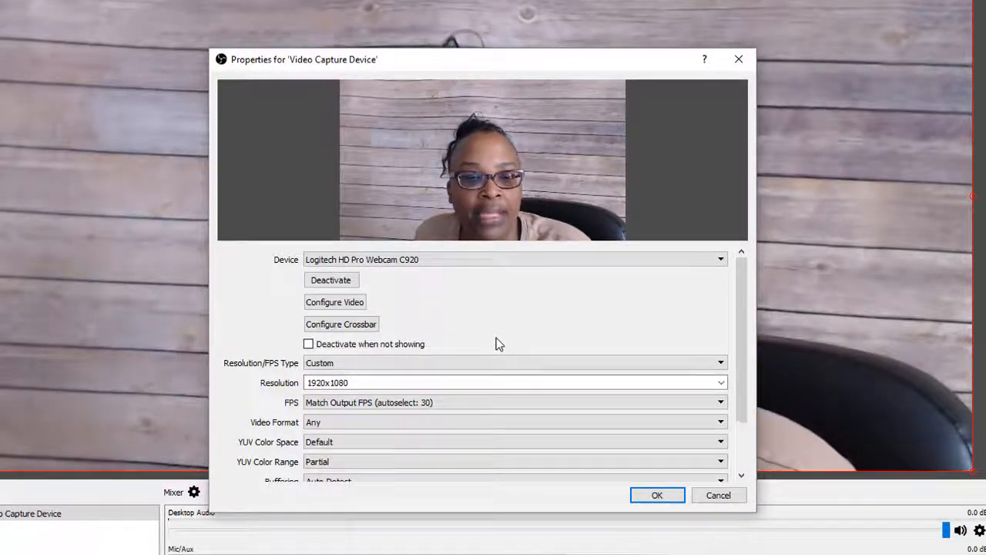
# Step: Try Device Default as the Logitech webcam's Resolution/FPS Type, and return it to Custom
pyautogui.click(337, 368)
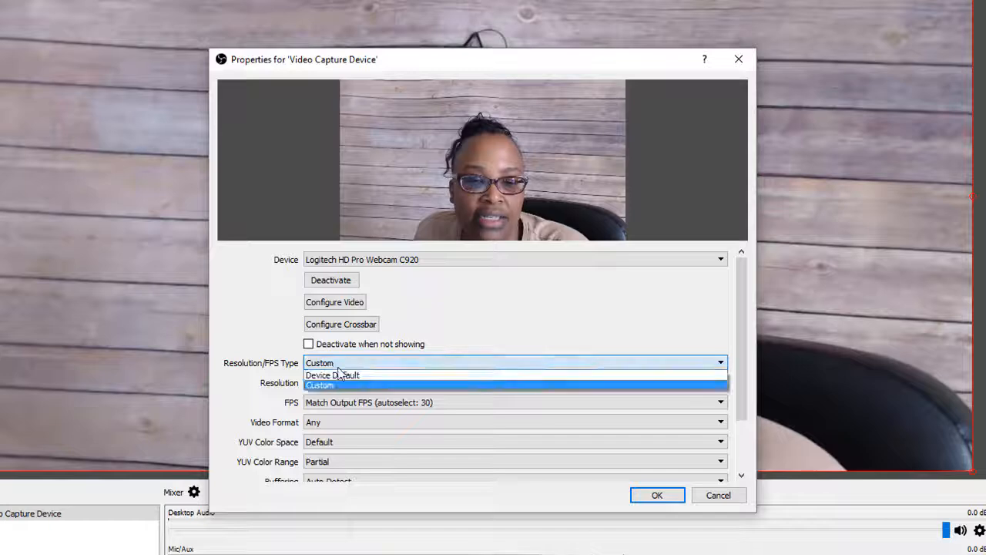
pyautogui.click(343, 375)
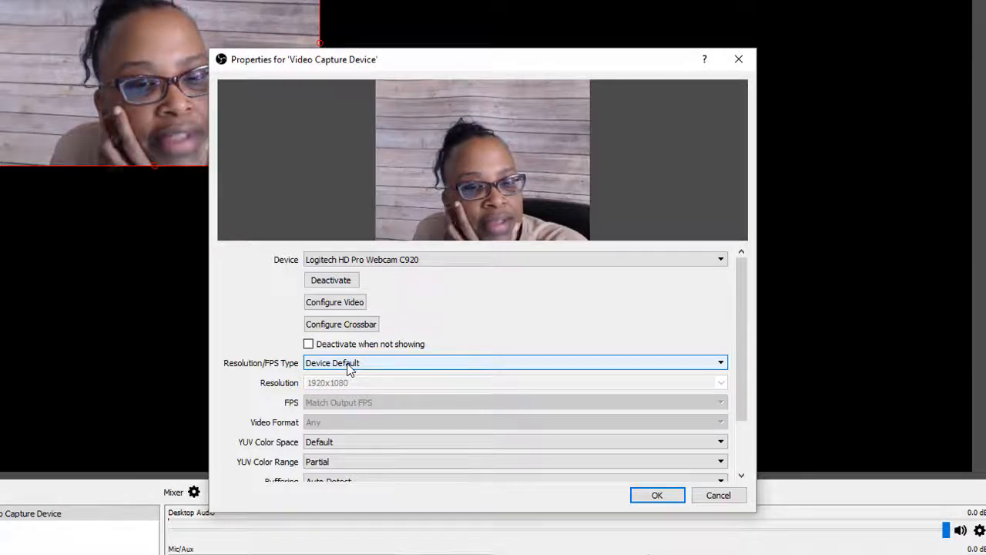
pyautogui.click(382, 365)
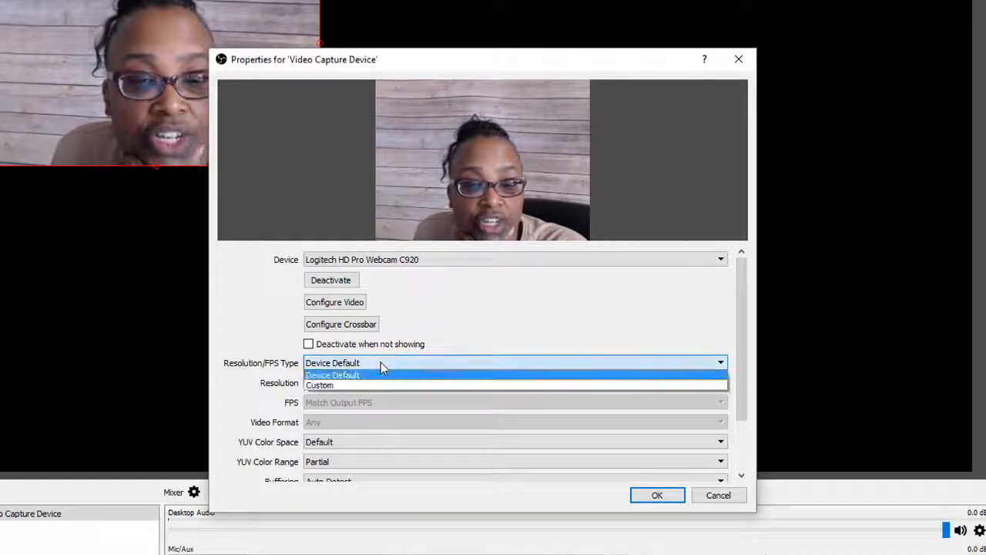
pyautogui.click(378, 383)
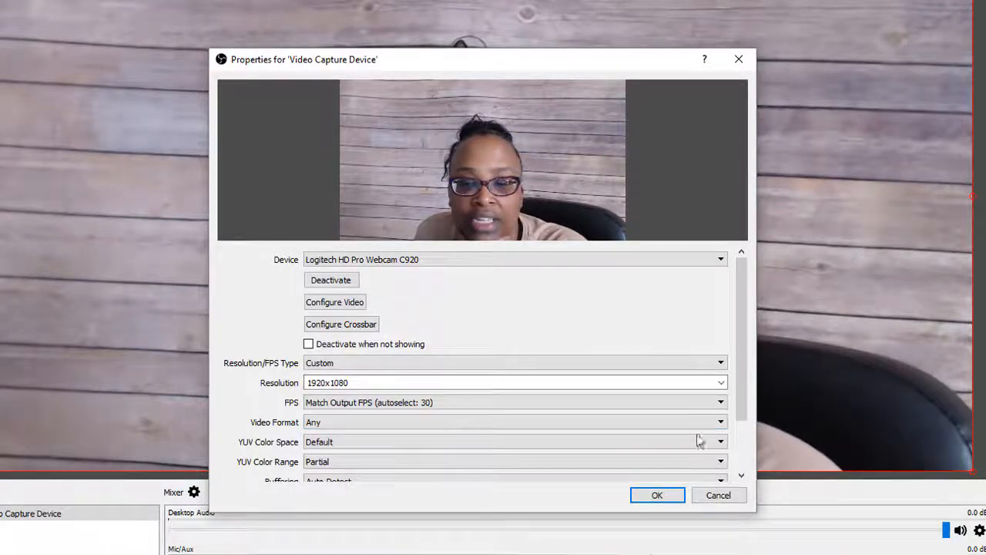
# Step: Accept the Logitech webcam's Video Capture Device properties and open the program settings
pyautogui.click(657, 495)
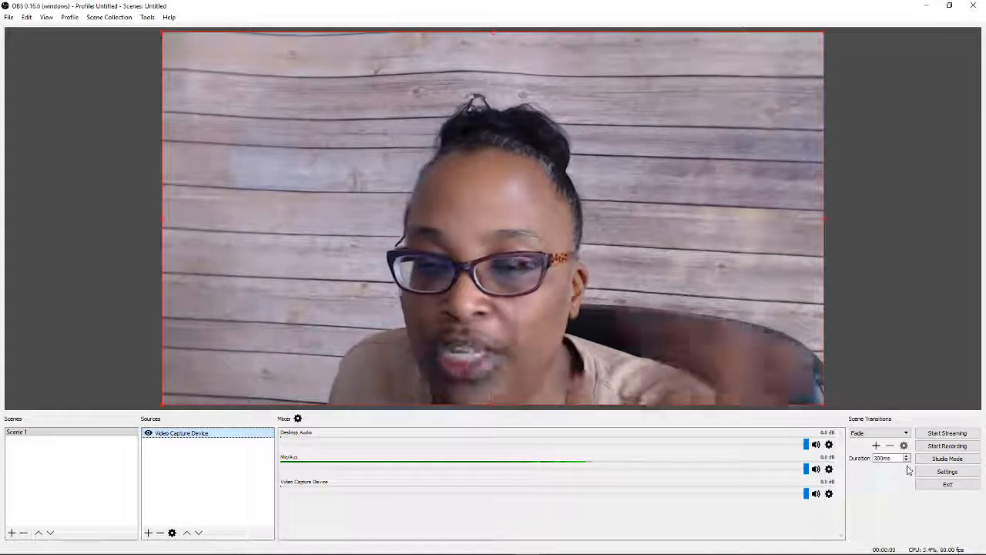
pyautogui.click(932, 472)
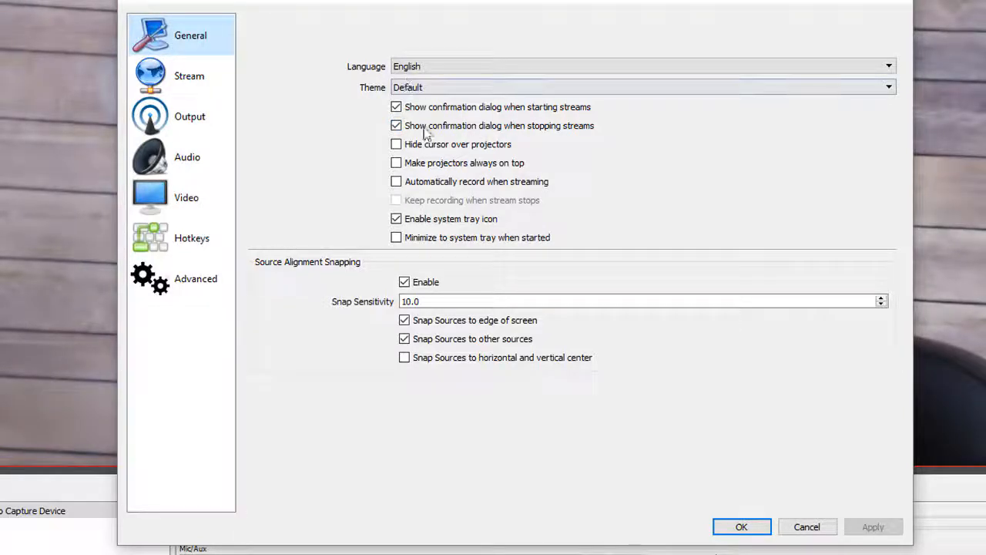
# Step: Examine the Stream settings: the stream type, the available services, the server choices for Facebook Live and the stream key field
pyautogui.click(174, 86)
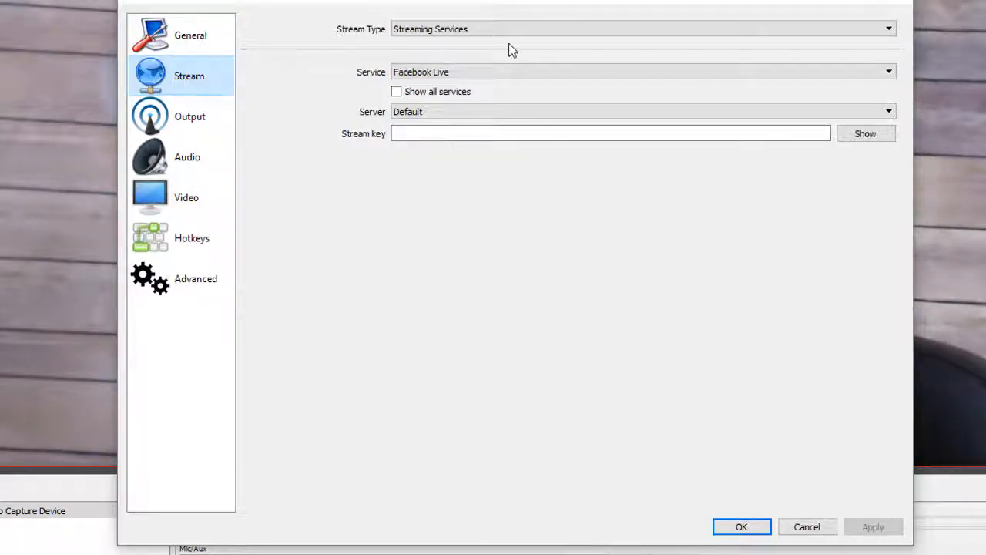
pyautogui.click(530, 34)
pyautogui.click(530, 39)
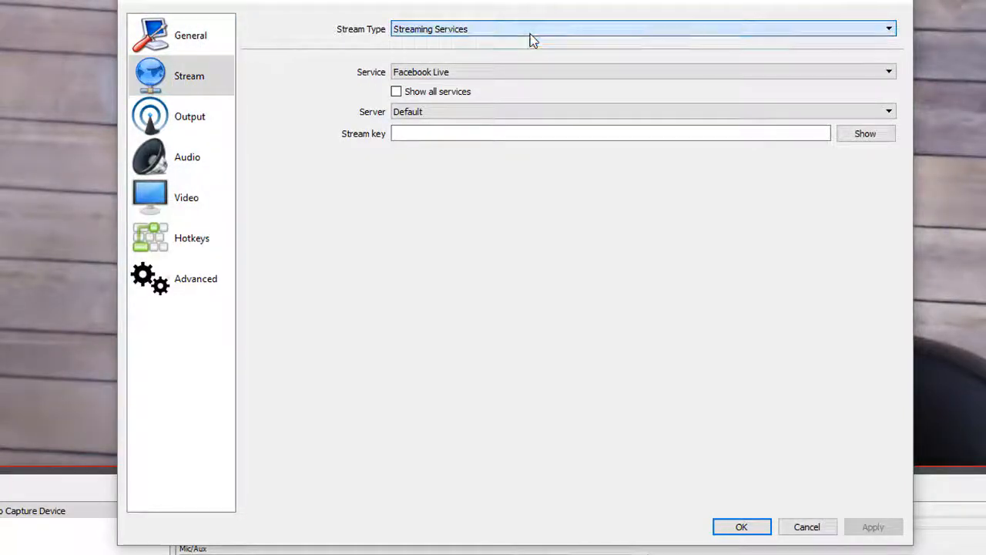
pyautogui.click(513, 75)
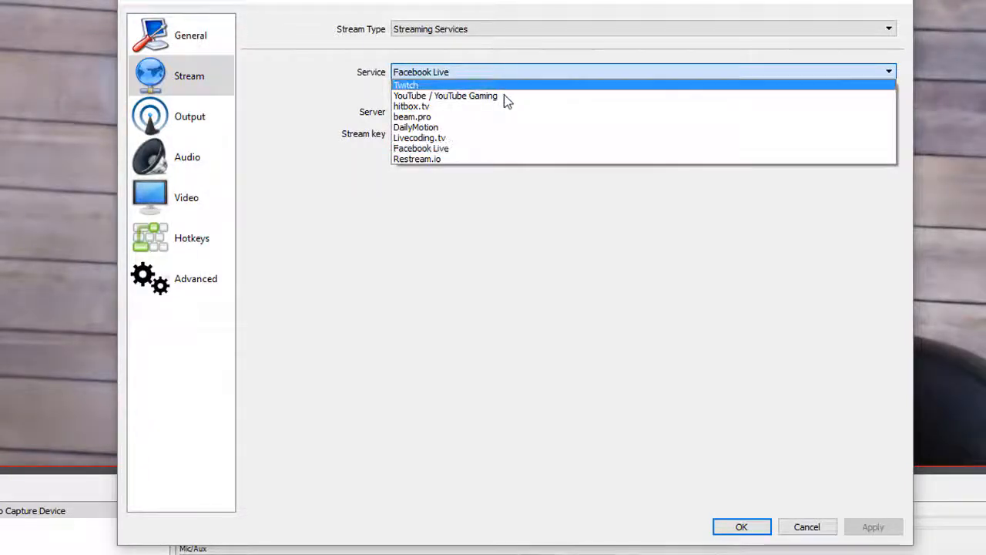
pyautogui.click(502, 74)
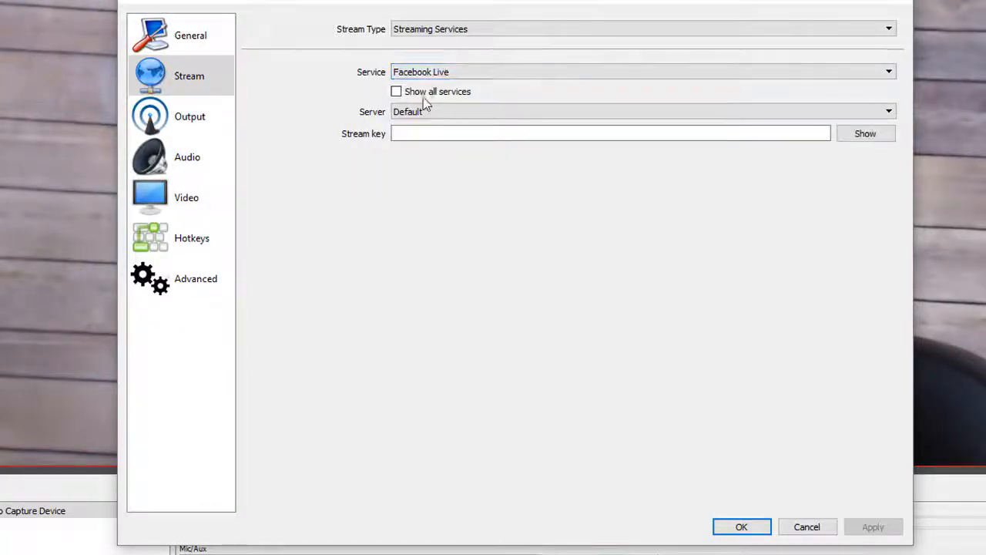
pyautogui.click(407, 114)
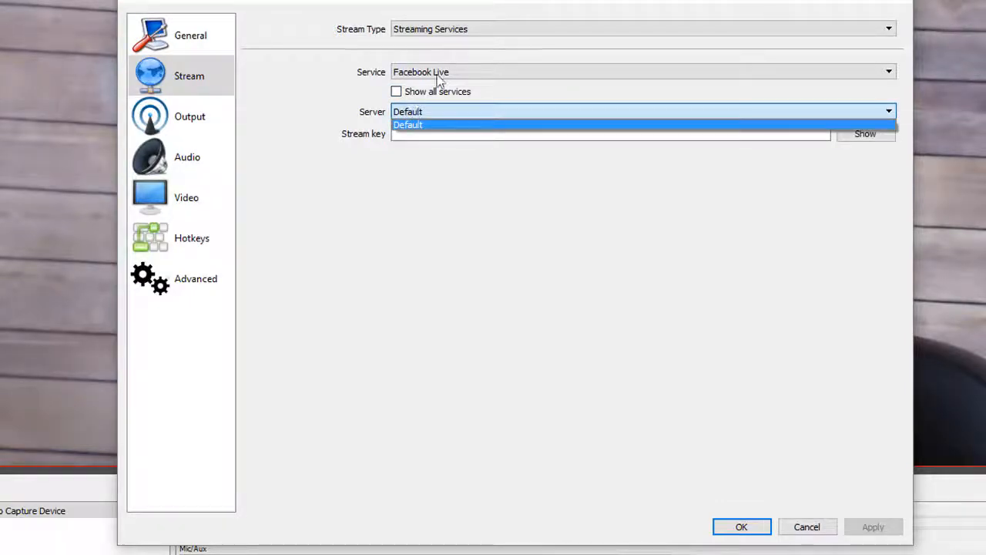
pyautogui.click(437, 74)
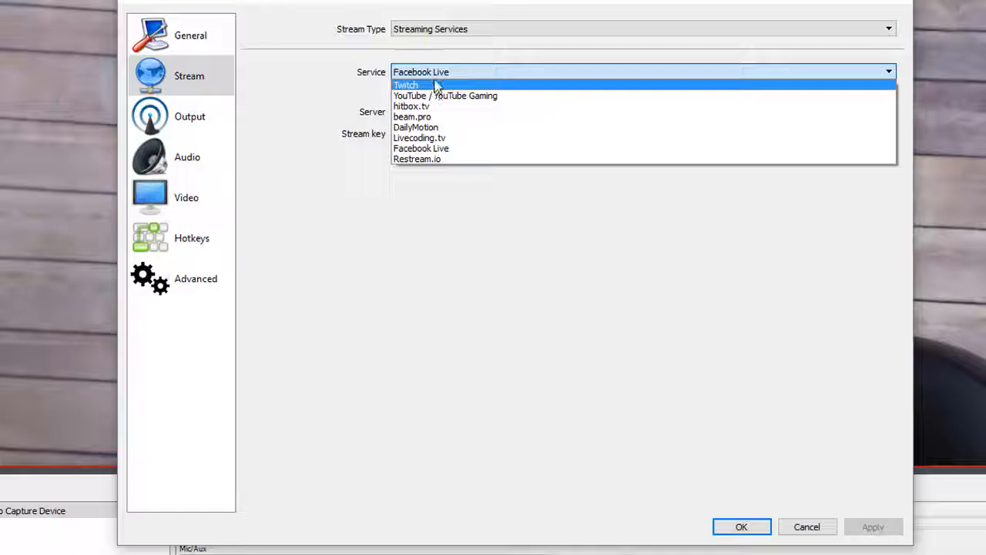
pyautogui.click(356, 91)
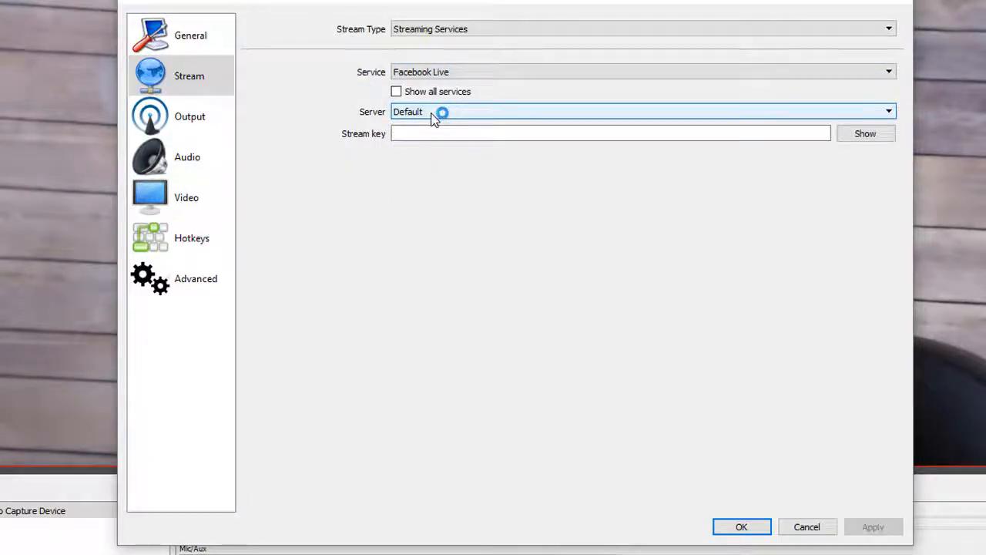
pyautogui.click(409, 133)
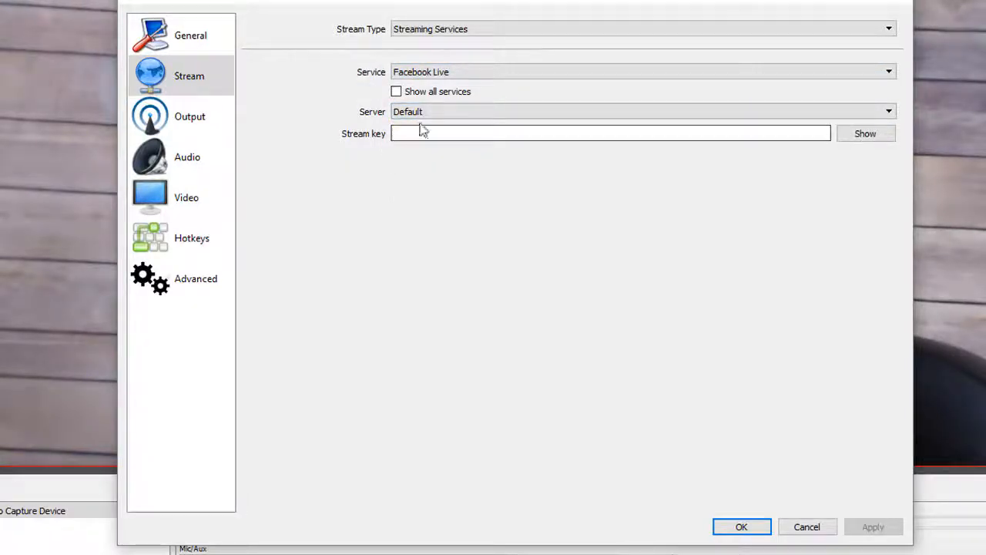
pyautogui.click(403, 135)
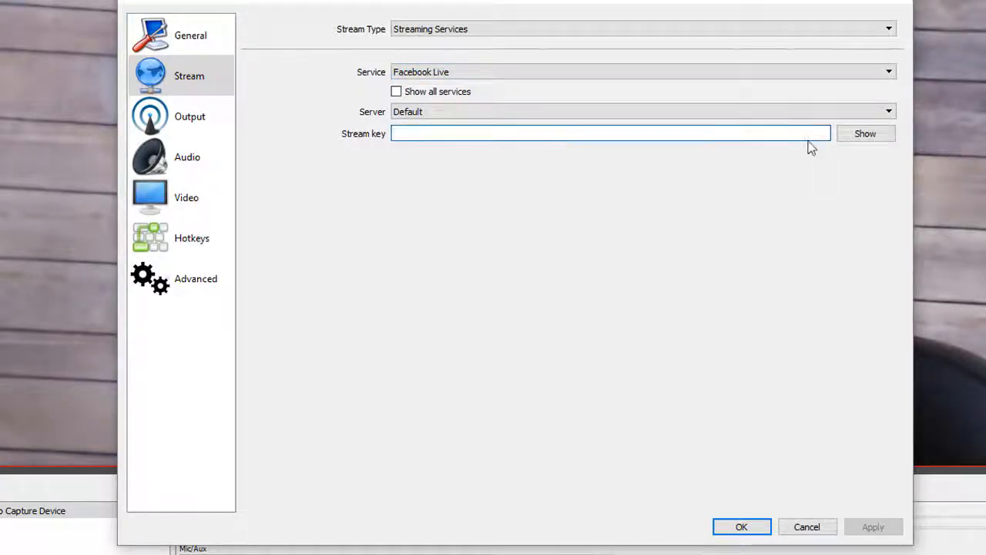
# Step: Set the Output Mode to Simple and choose Indistinguishable Quality, Large File Size as the Recording Quality
pyautogui.click(196, 127)
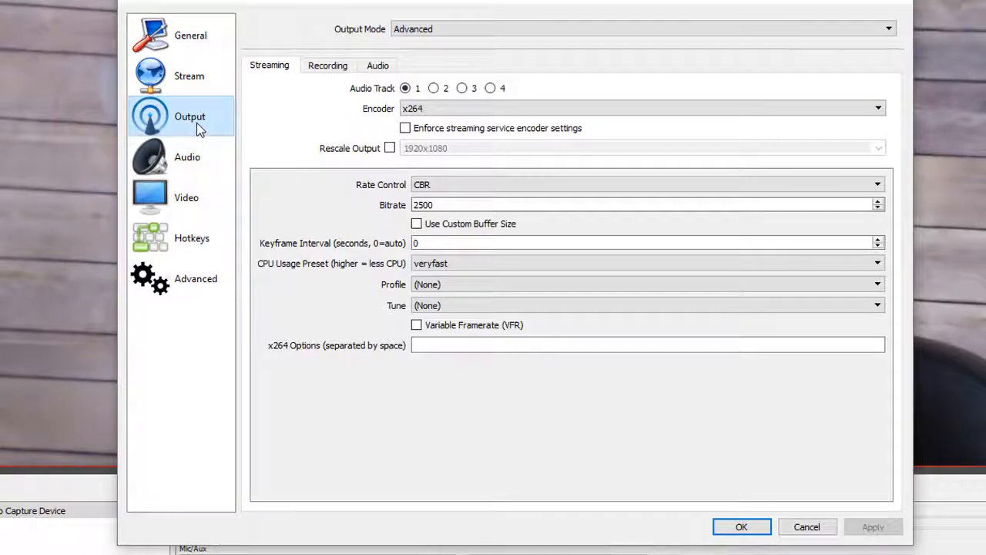
pyautogui.click(480, 31)
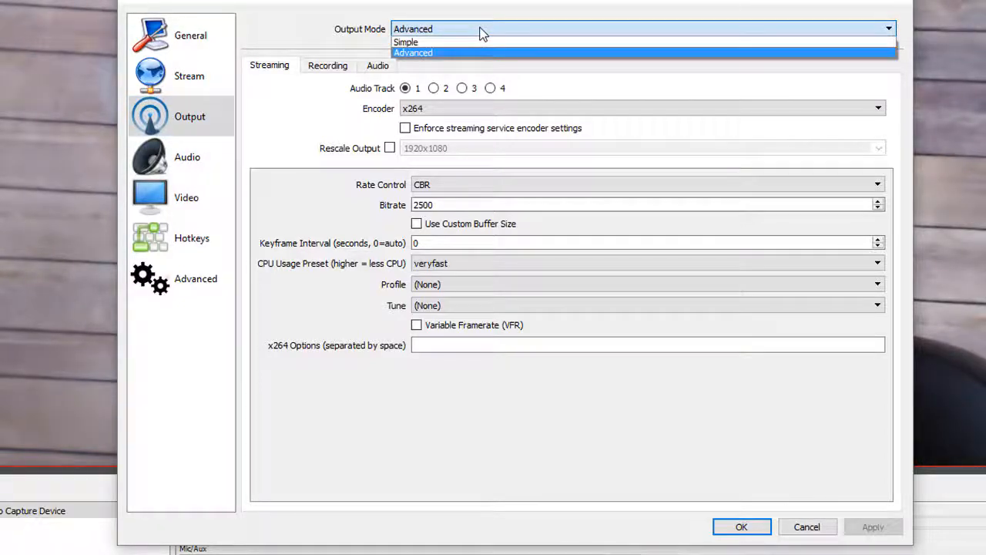
pyautogui.click(480, 30)
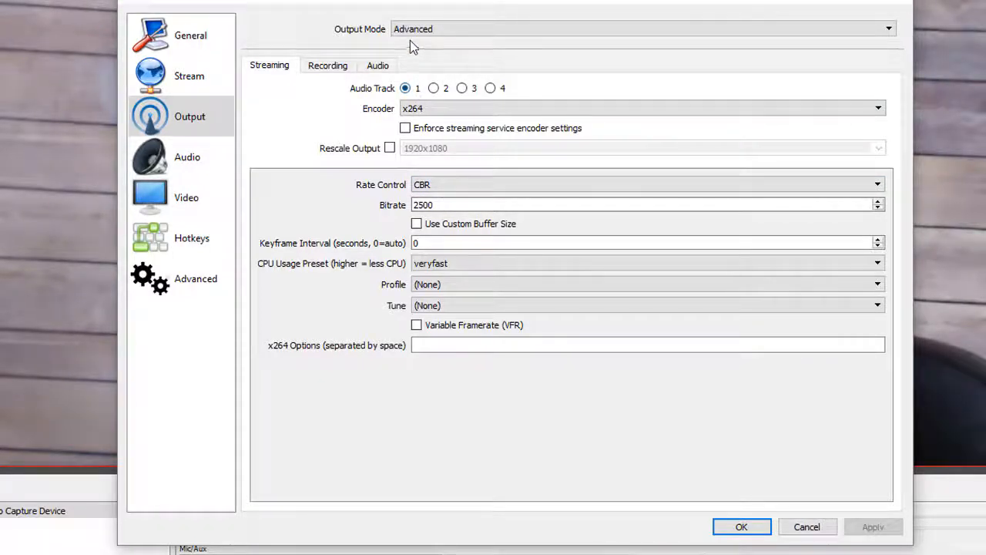
pyautogui.click(447, 31)
pyautogui.click(447, 38)
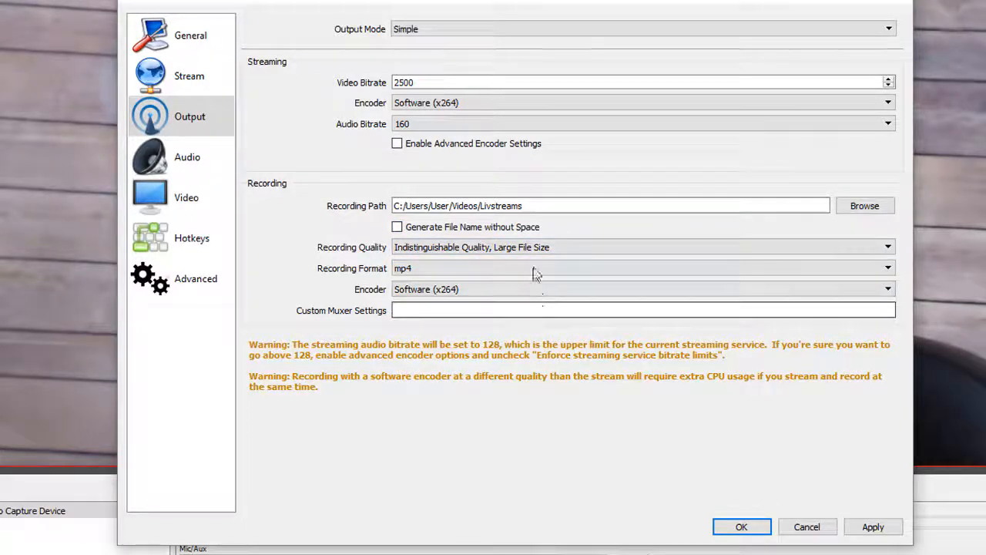
pyautogui.click(562, 250)
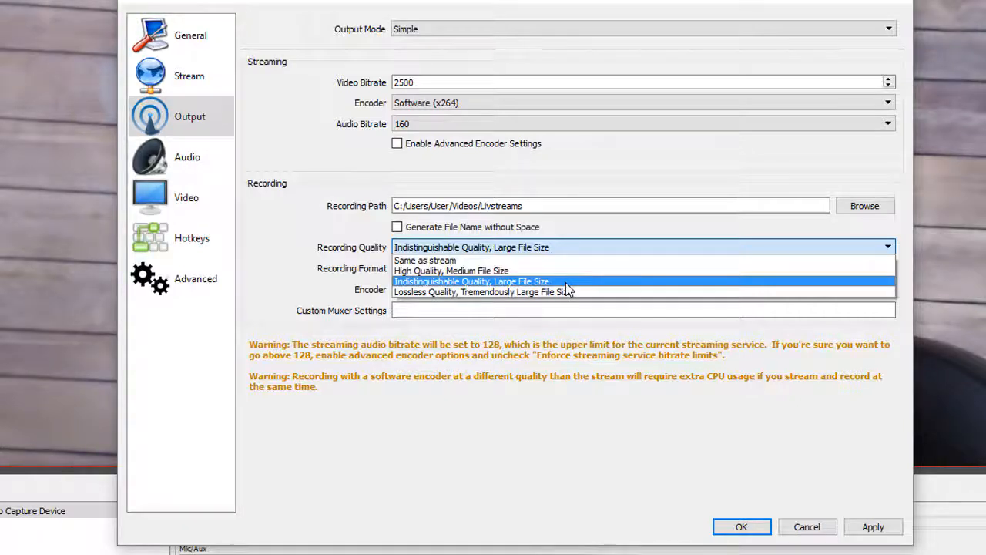
pyautogui.click(566, 285)
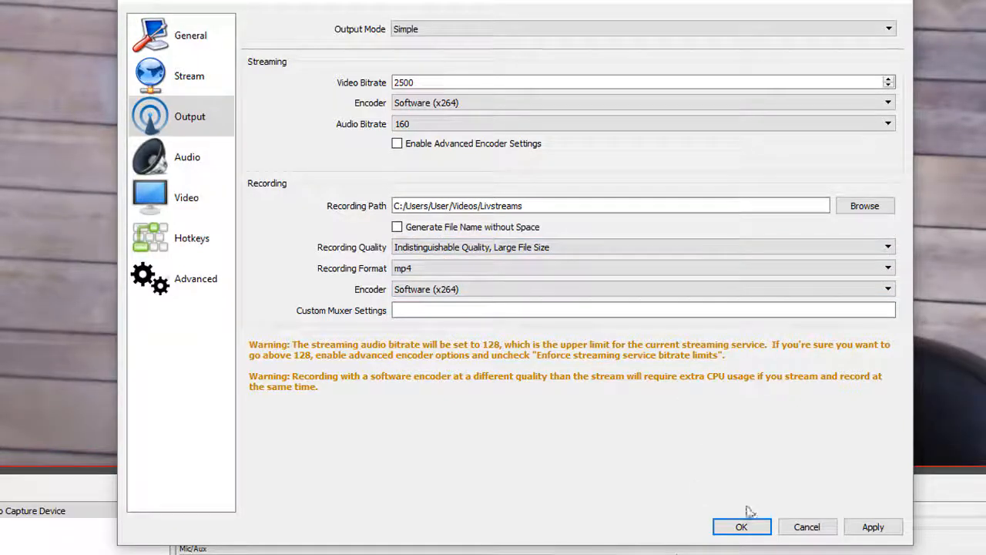
# Step: Review the audio device settings, choose 60 as the common FPS value for video, and save the settings
pyautogui.click(194, 155)
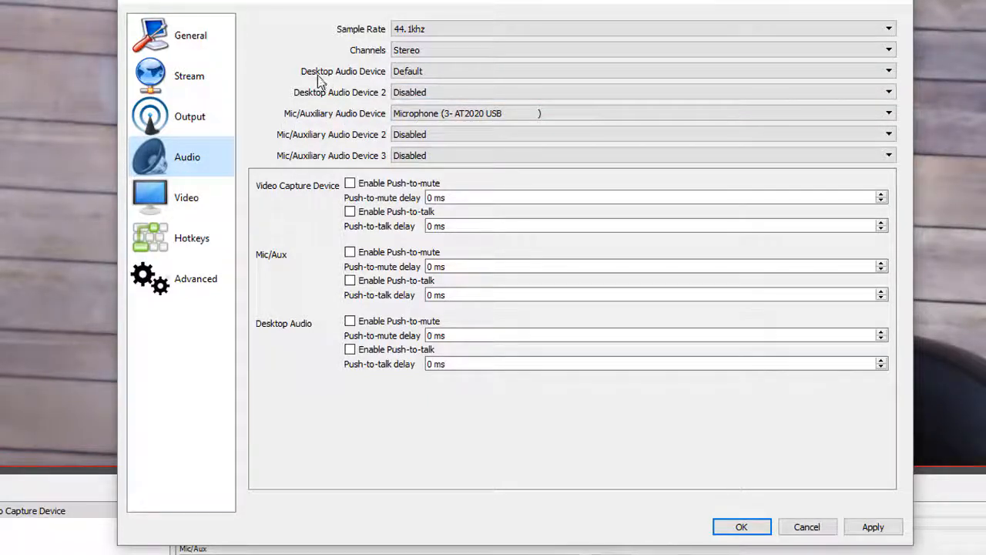
pyautogui.click(194, 190)
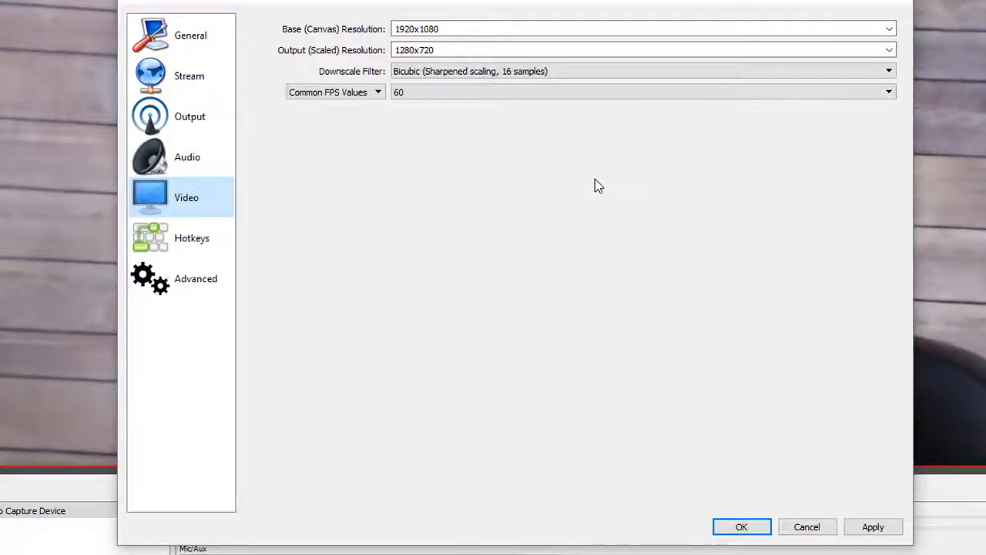
pyautogui.click(418, 94)
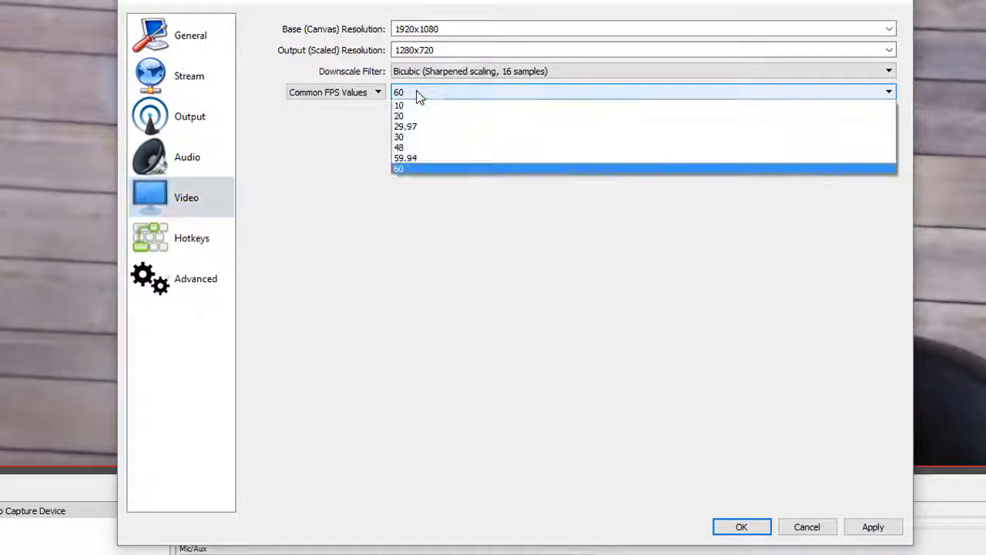
pyautogui.click(416, 169)
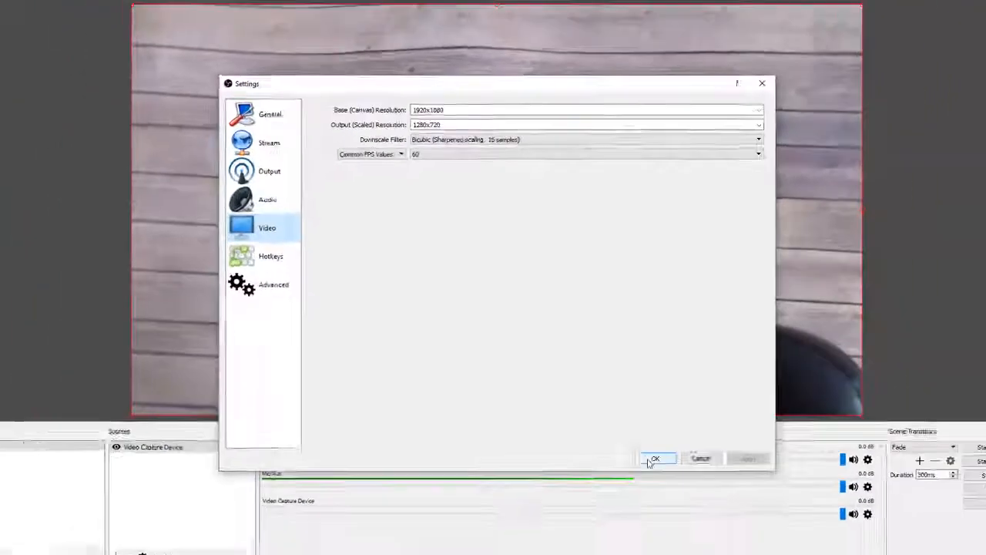
pyautogui.click(736, 527)
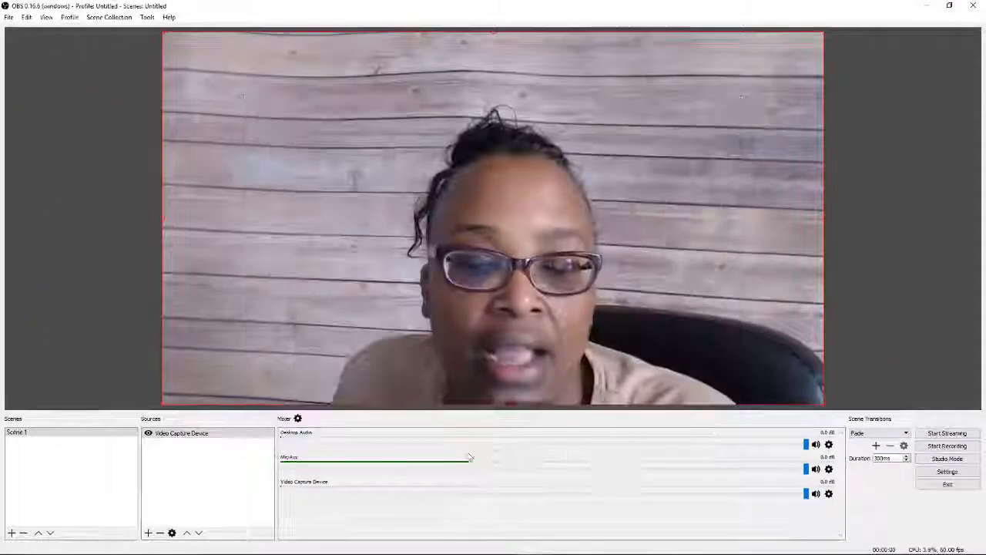